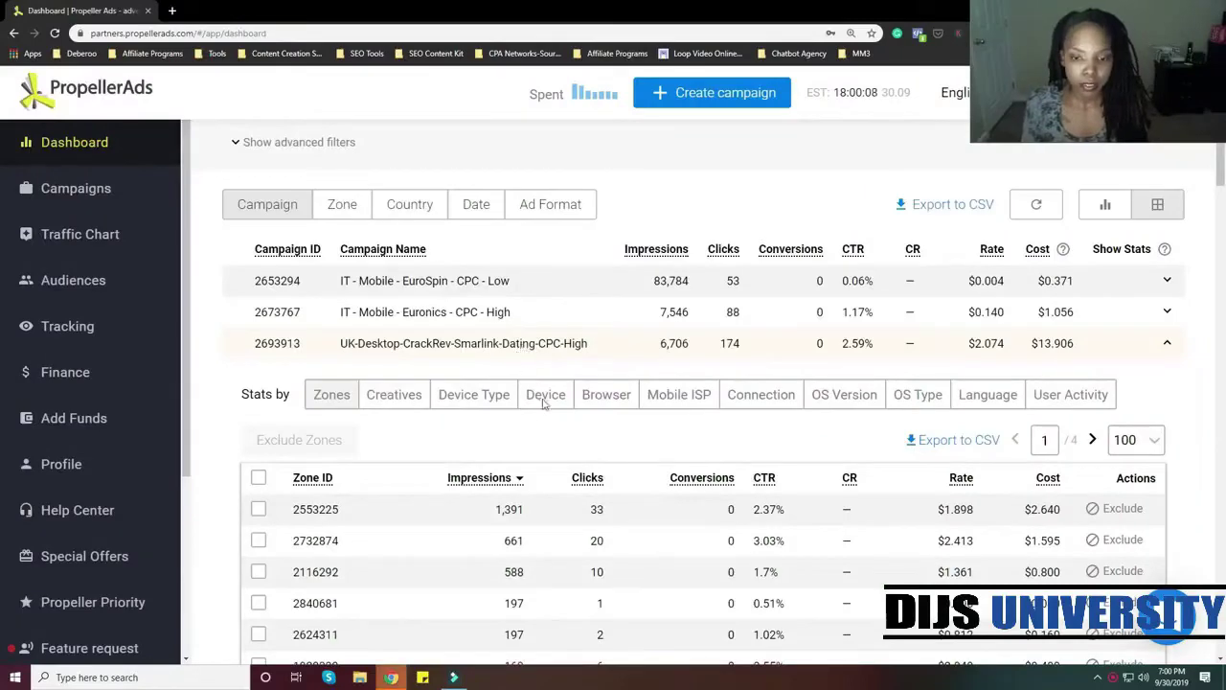
# Examine the zone and creative statistics of the UK-Desktop-CrackRev-Smarlink-Dating-CPC-High campaign
pyautogui.scroll(-1, 544, 414)
pyautogui.scroll(-1, 613, 422)
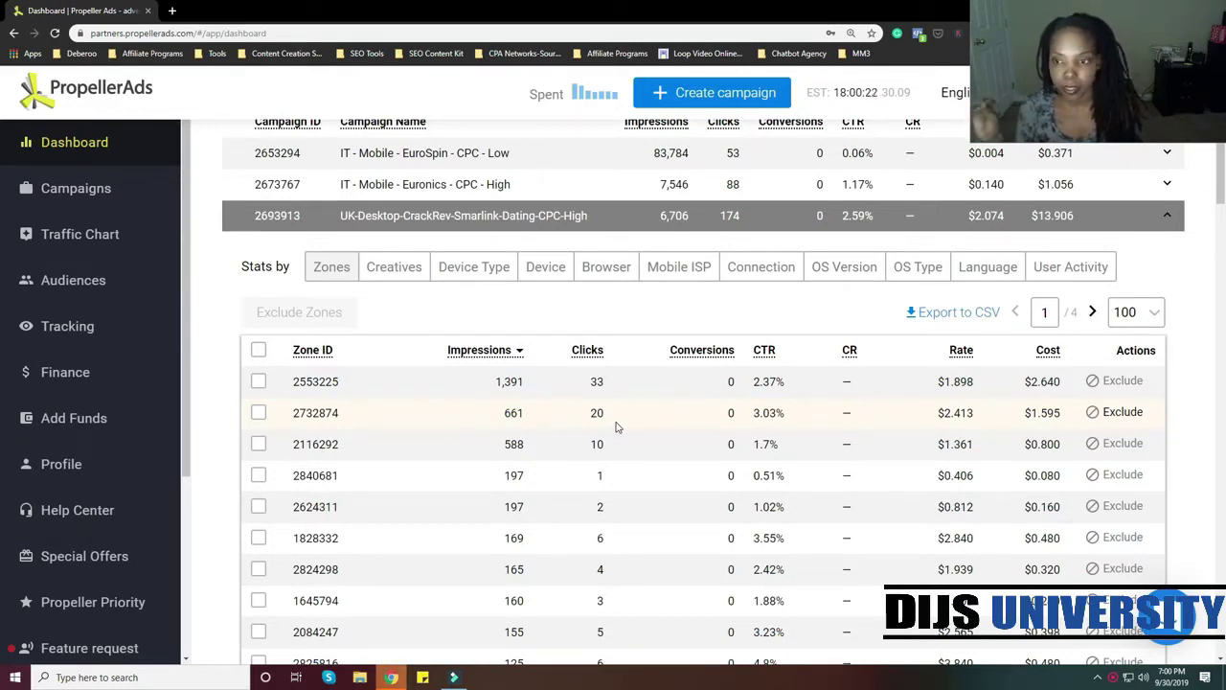
pyautogui.scroll(2, 705, 343)
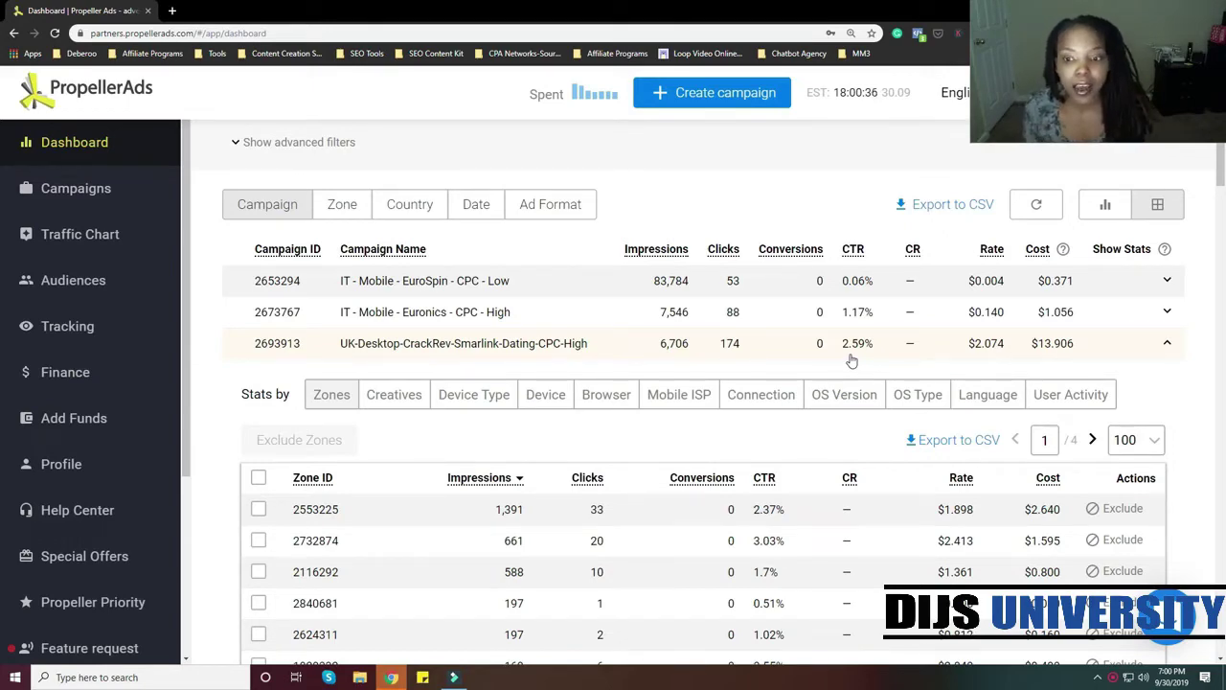
pyautogui.scroll(-1, 797, 525)
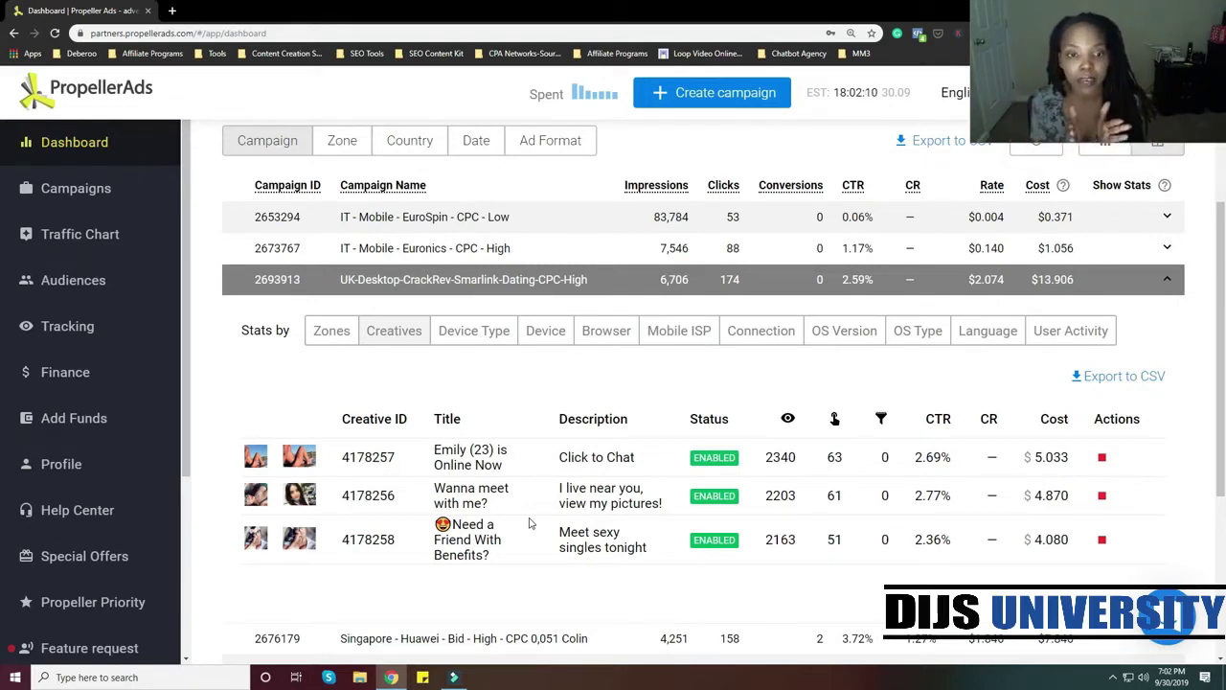
# Open the Voluum website (voluum.com) in a new browser tab
pyautogui.click(172, 12)
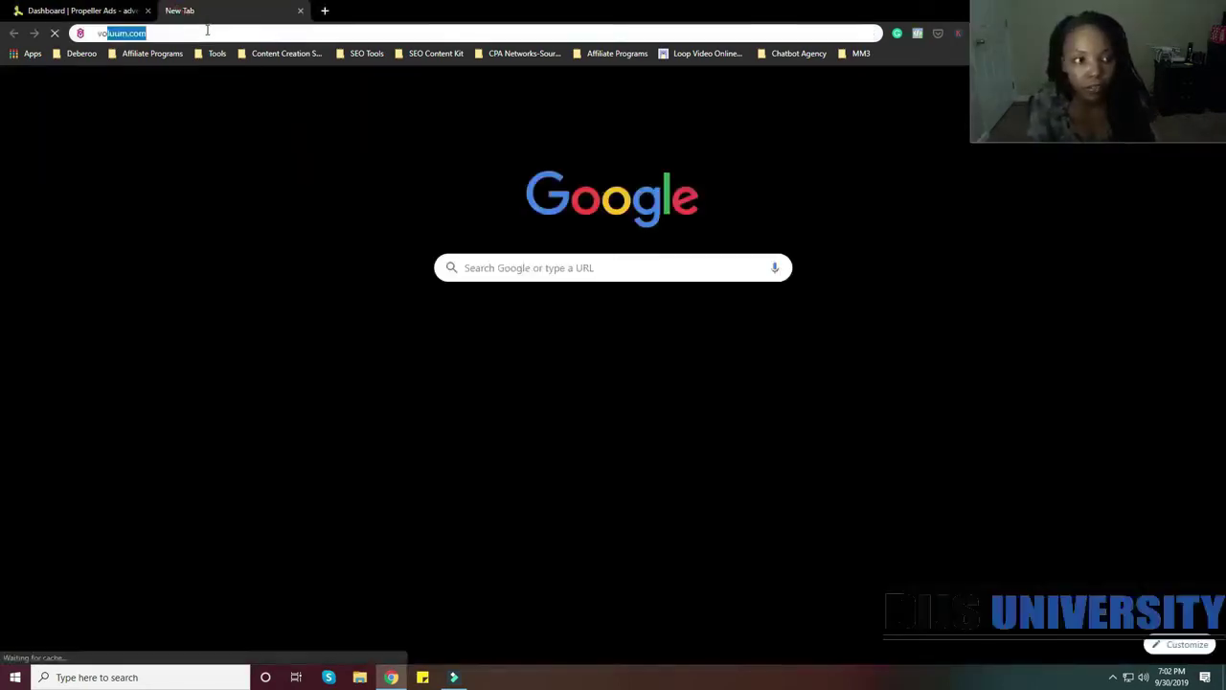
pyautogui.write('volum')
pyautogui.press('Return')
pyautogui.click(207, 32)
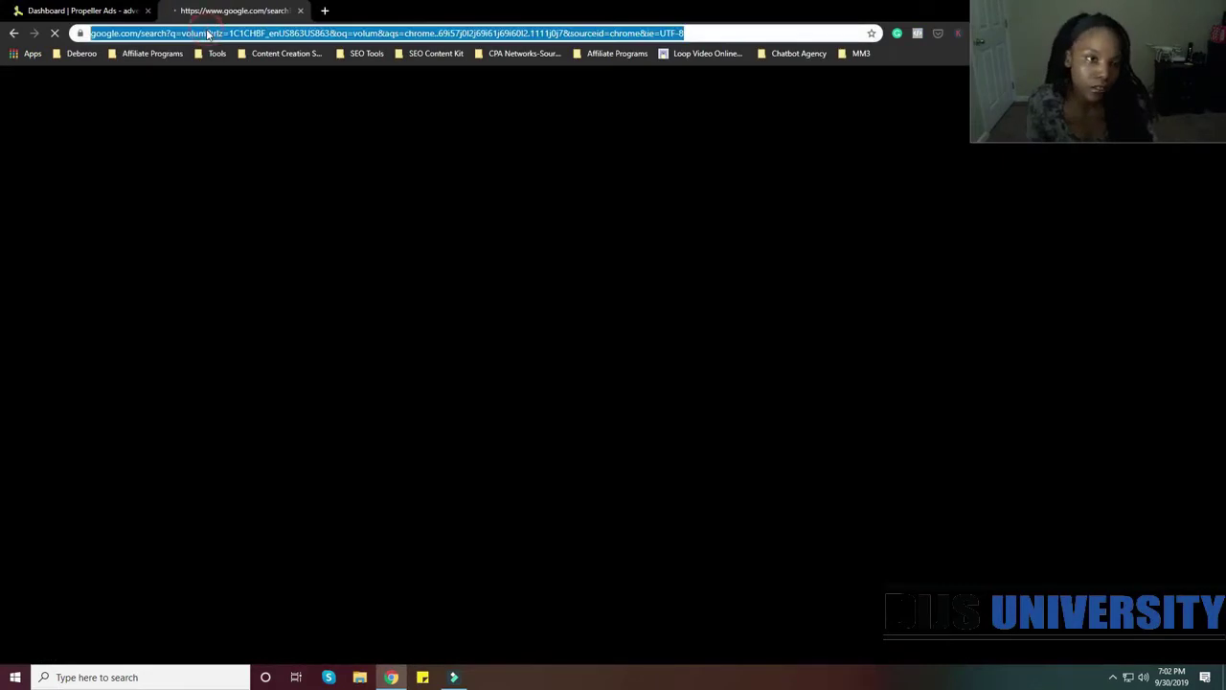
pyautogui.write('voluum')
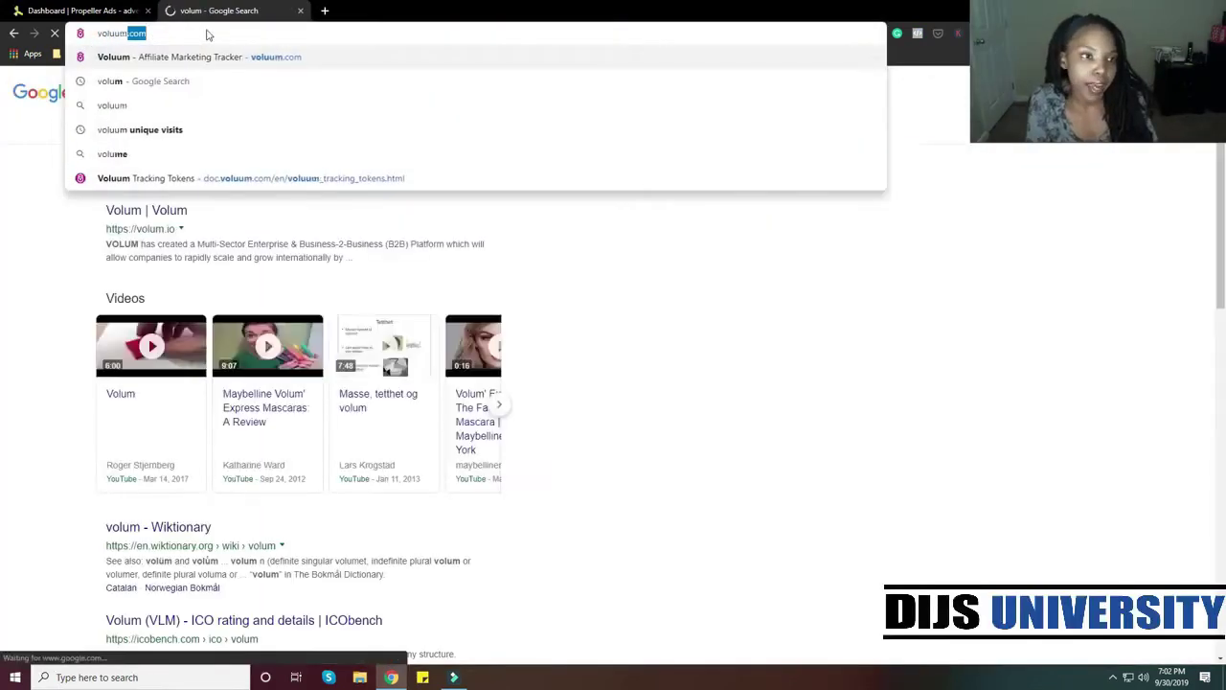
pyautogui.press('Return')
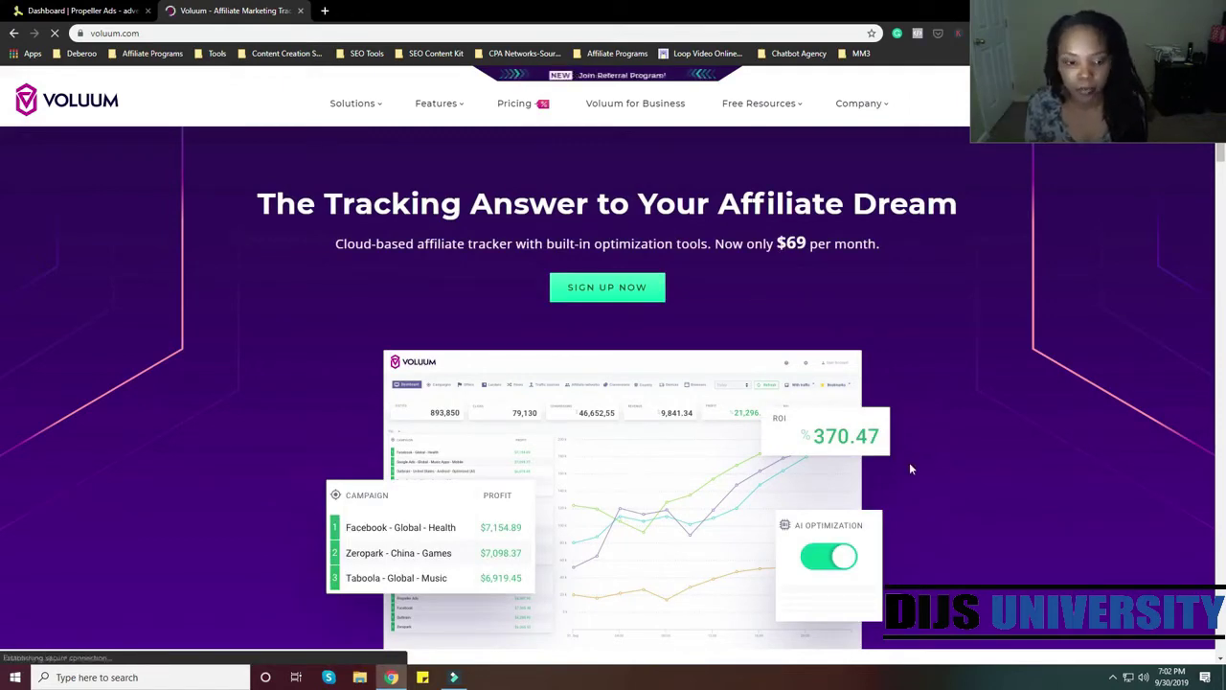
# Sign in to the Voluum tracking panel with the saved account credentials
pyautogui.scroll(-5, 909, 466)
pyautogui.scroll(5, 909, 461)
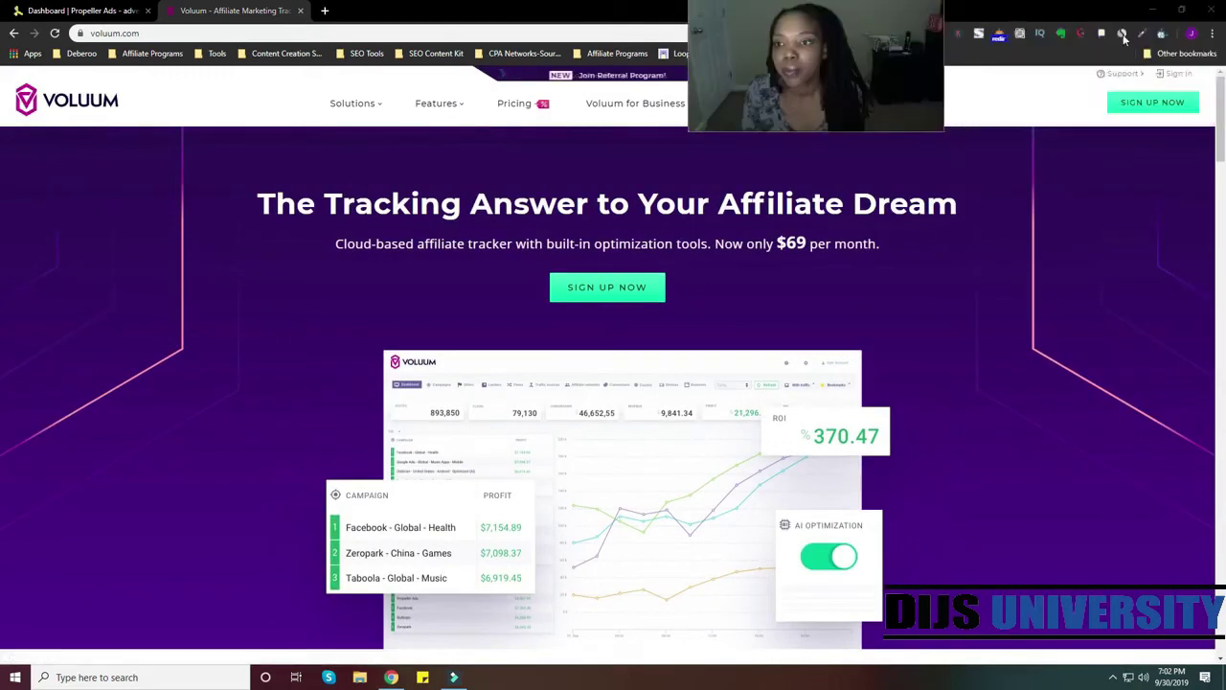
pyautogui.click(1184, 75)
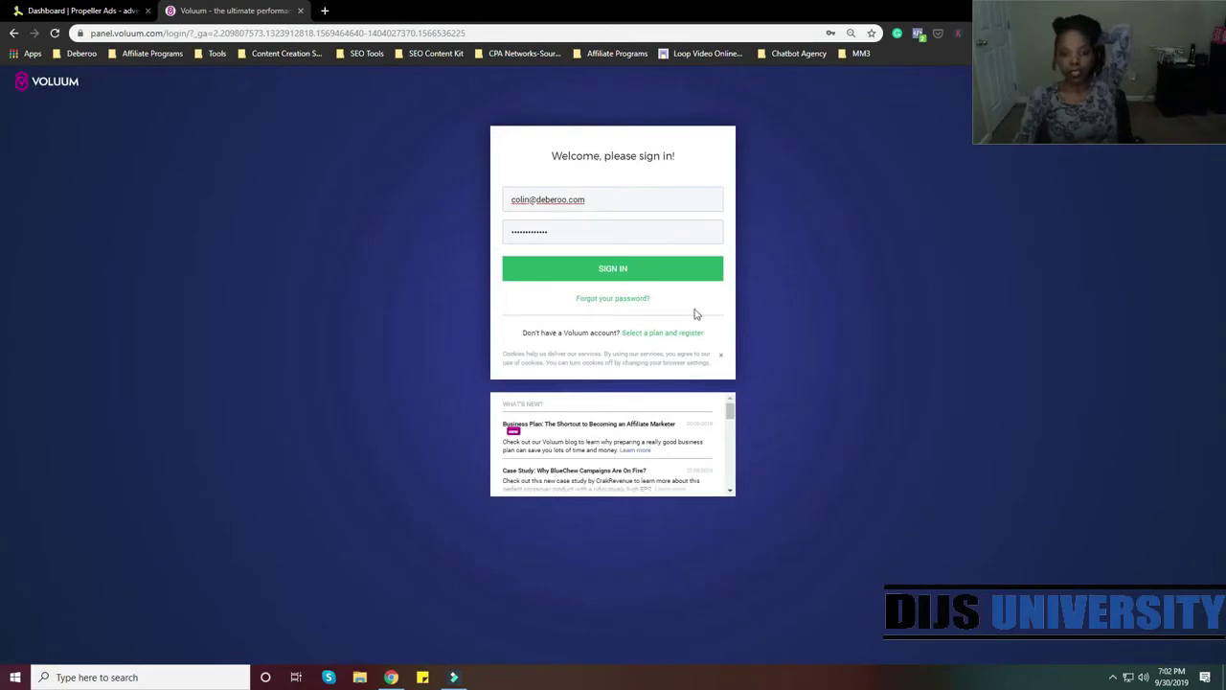
pyautogui.click(648, 275)
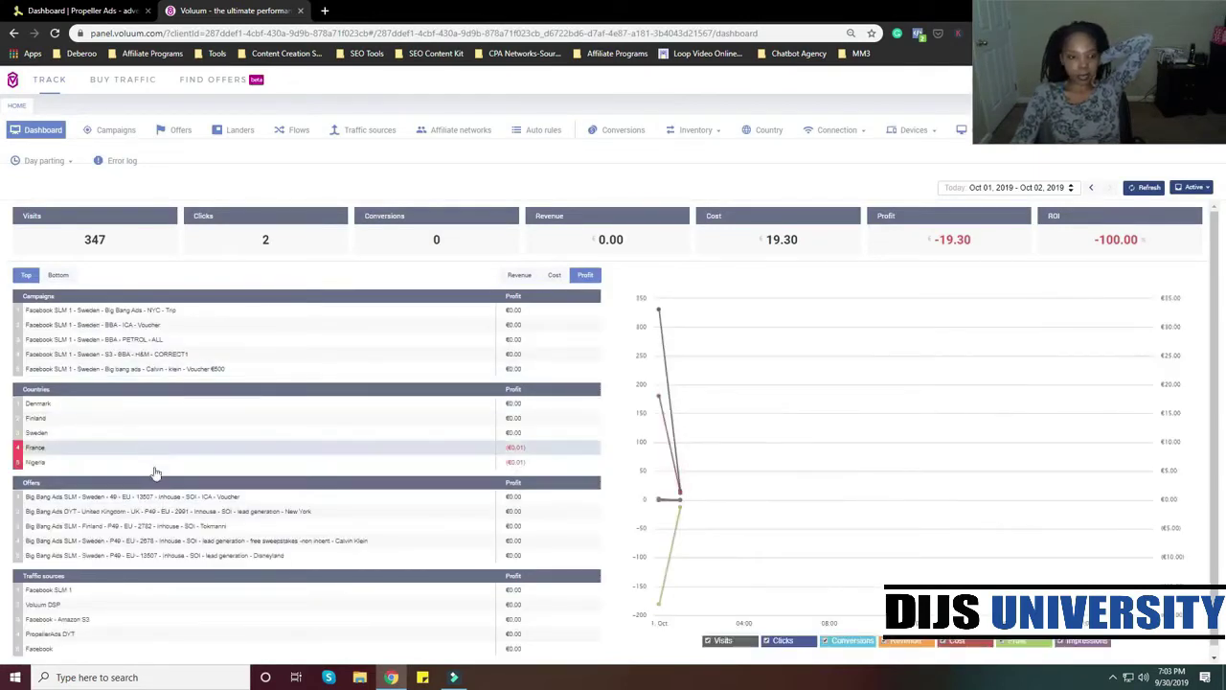
# Open the Voluum campaign list and look through it for the PropellerAds DPT United Kingdom dating smartlink campaign
pyautogui.click(111, 129)
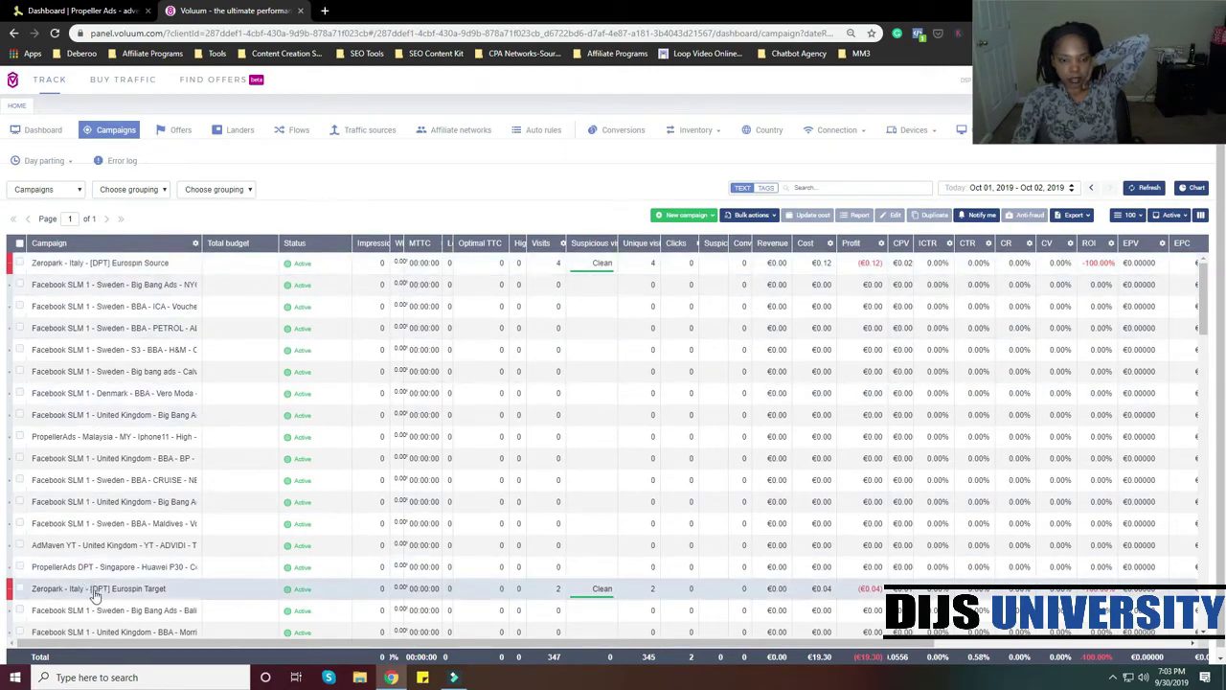
pyautogui.scroll(-1, 95, 595)
pyautogui.scroll(1, 118, 550)
pyautogui.scroll(-3, 180, 596)
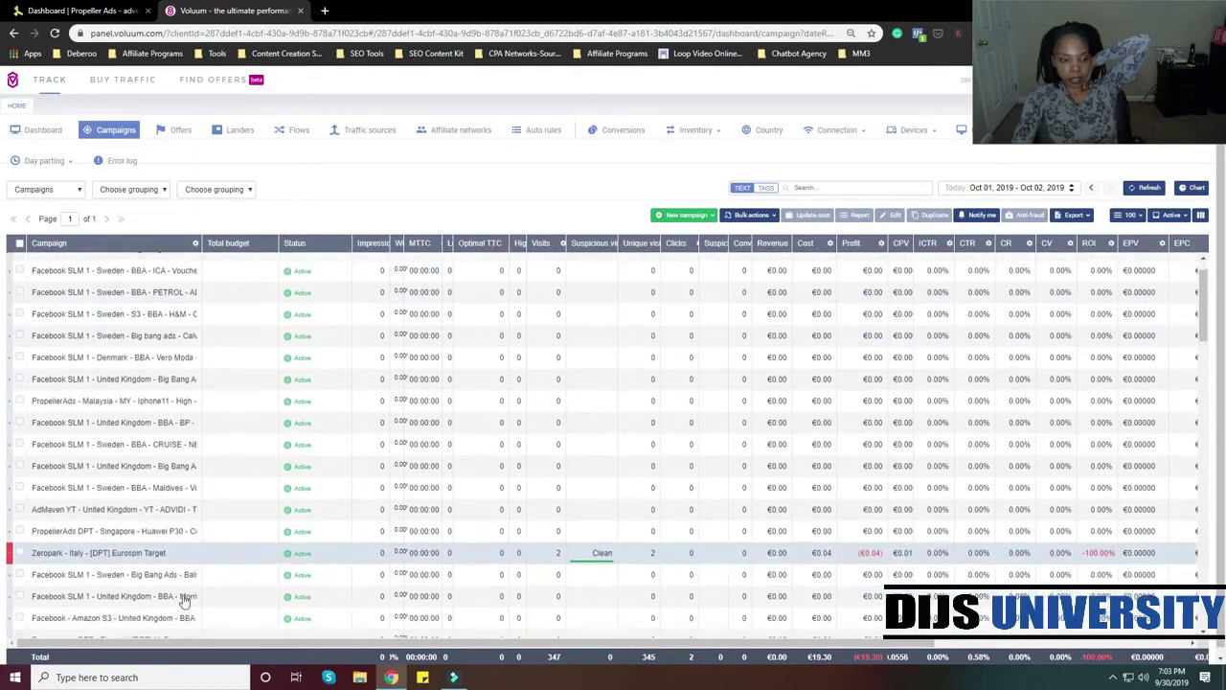
pyautogui.scroll(-1, 180, 558)
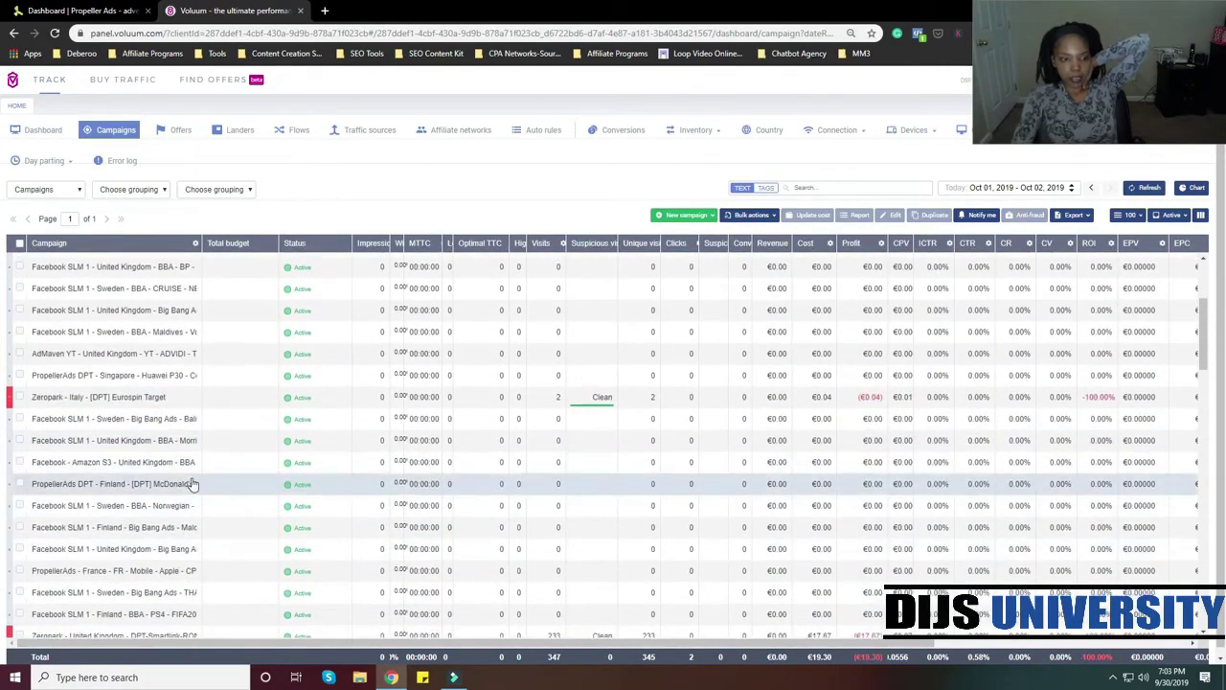
pyautogui.scroll(-3, 177, 518)
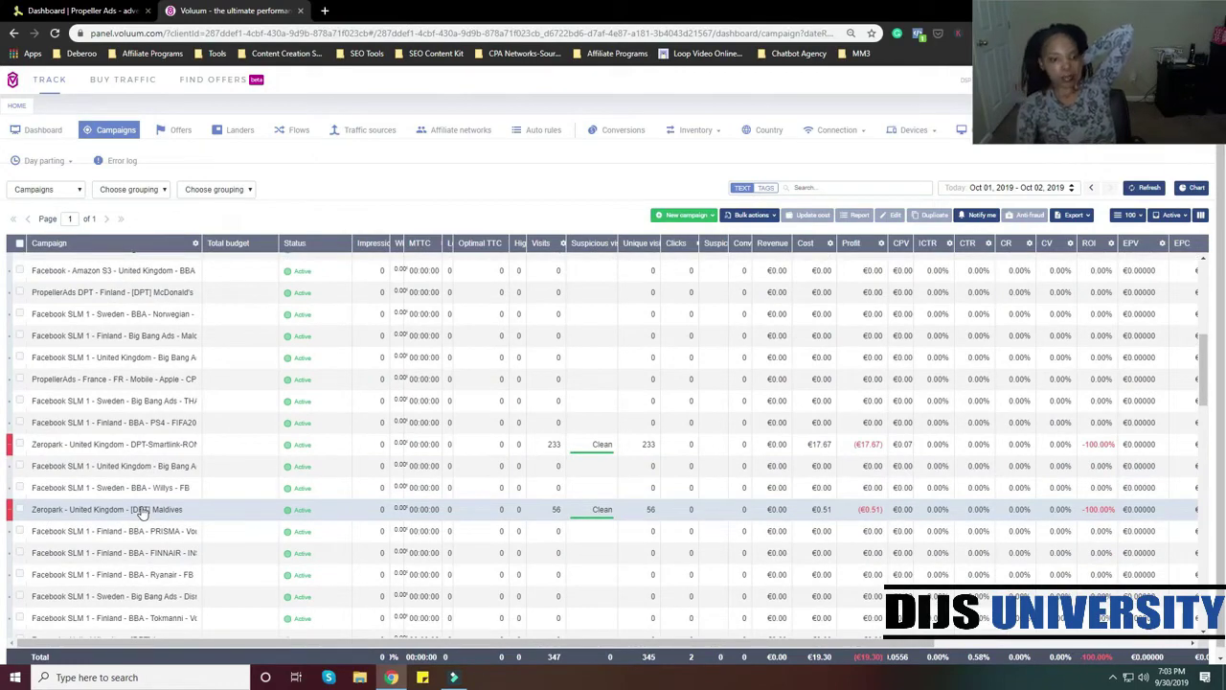
pyautogui.scroll(-3, 226, 524)
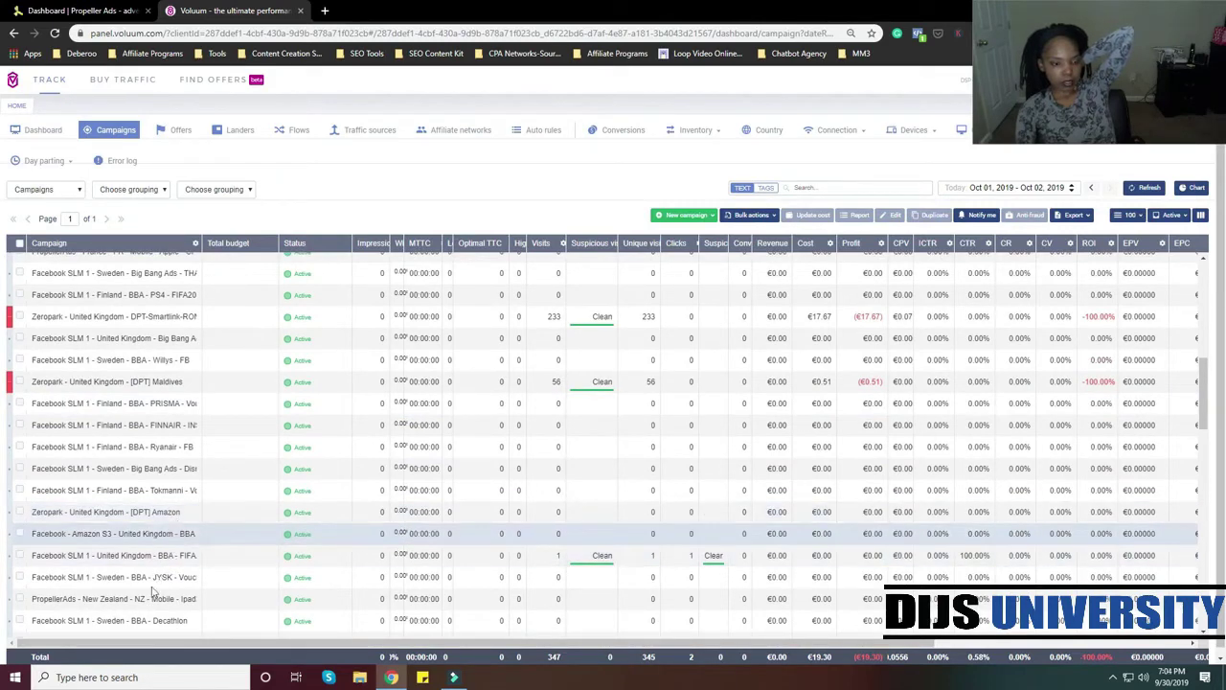
pyautogui.scroll(-6, 146, 620)
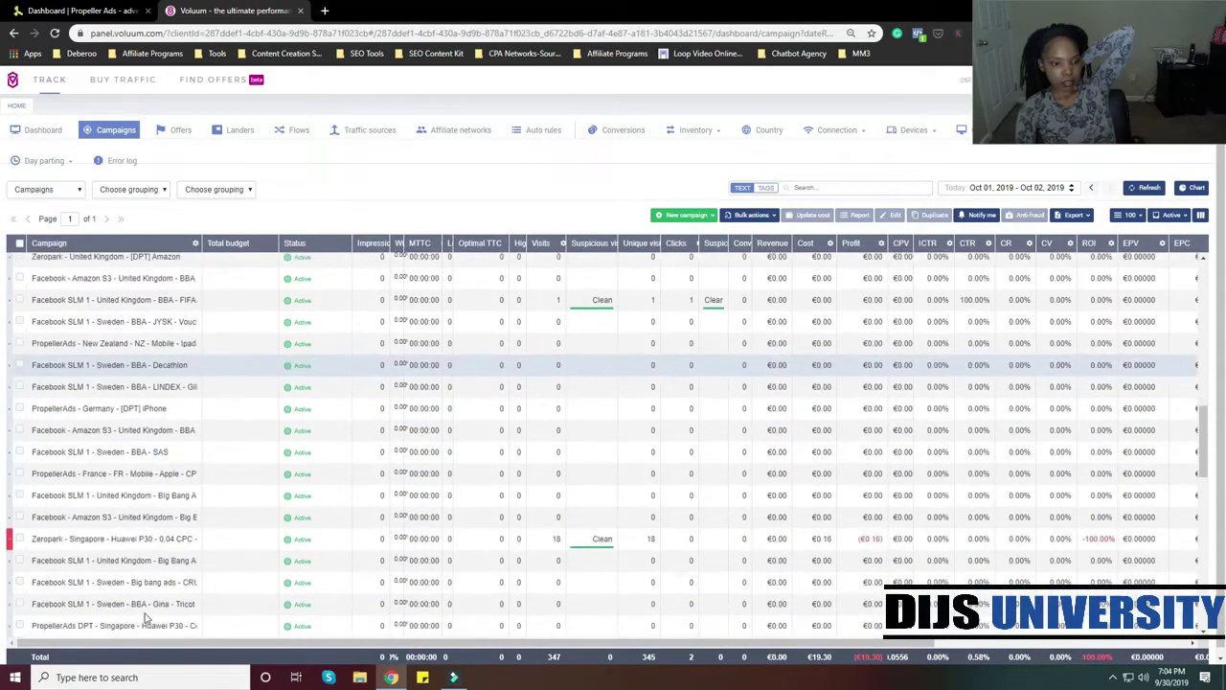
pyautogui.scroll(-3, 142, 548)
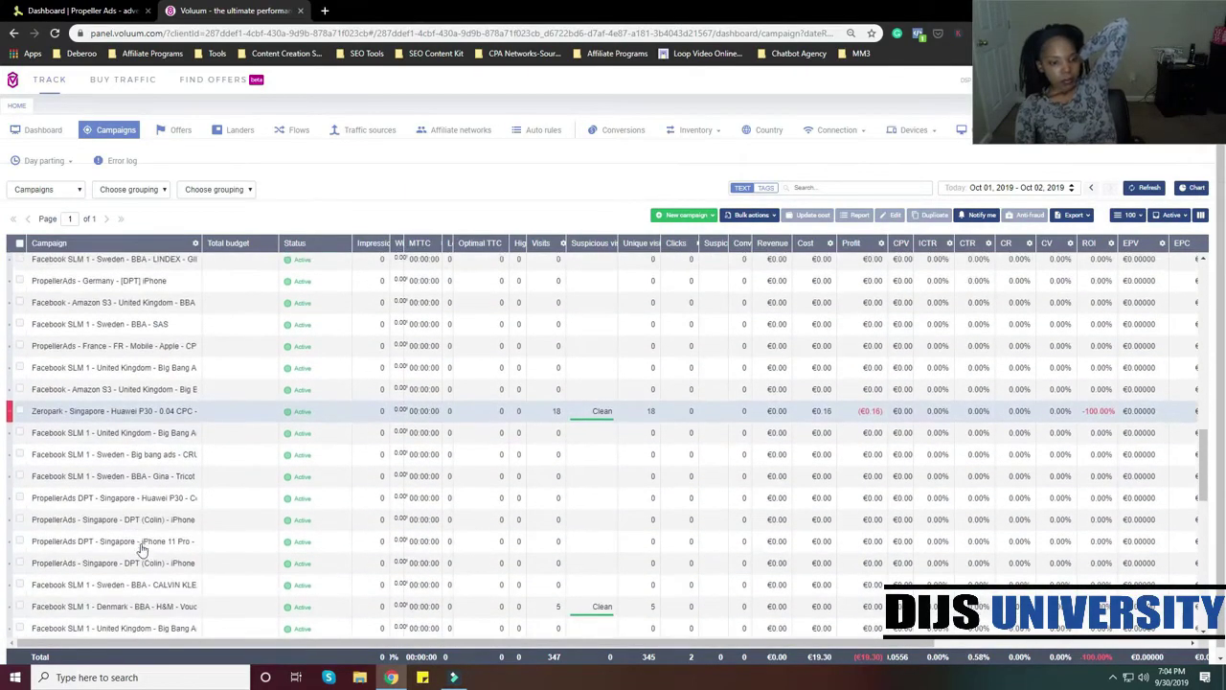
pyautogui.scroll(-3, 140, 561)
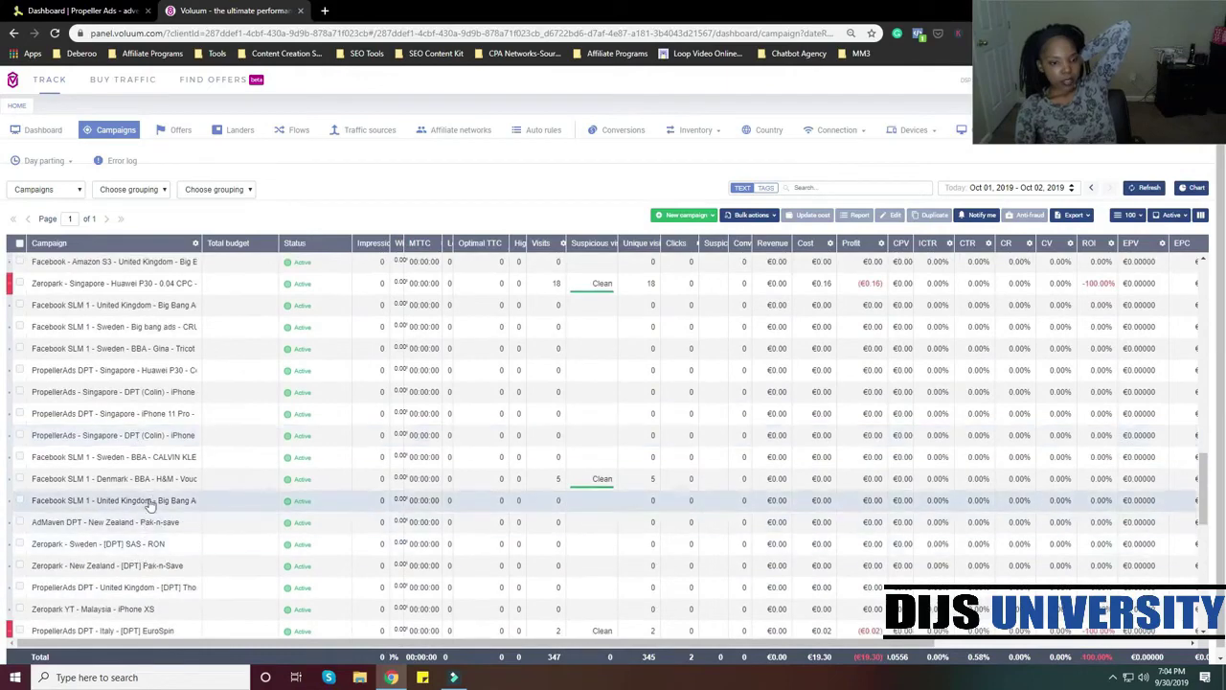
pyautogui.scroll(-3, 153, 561)
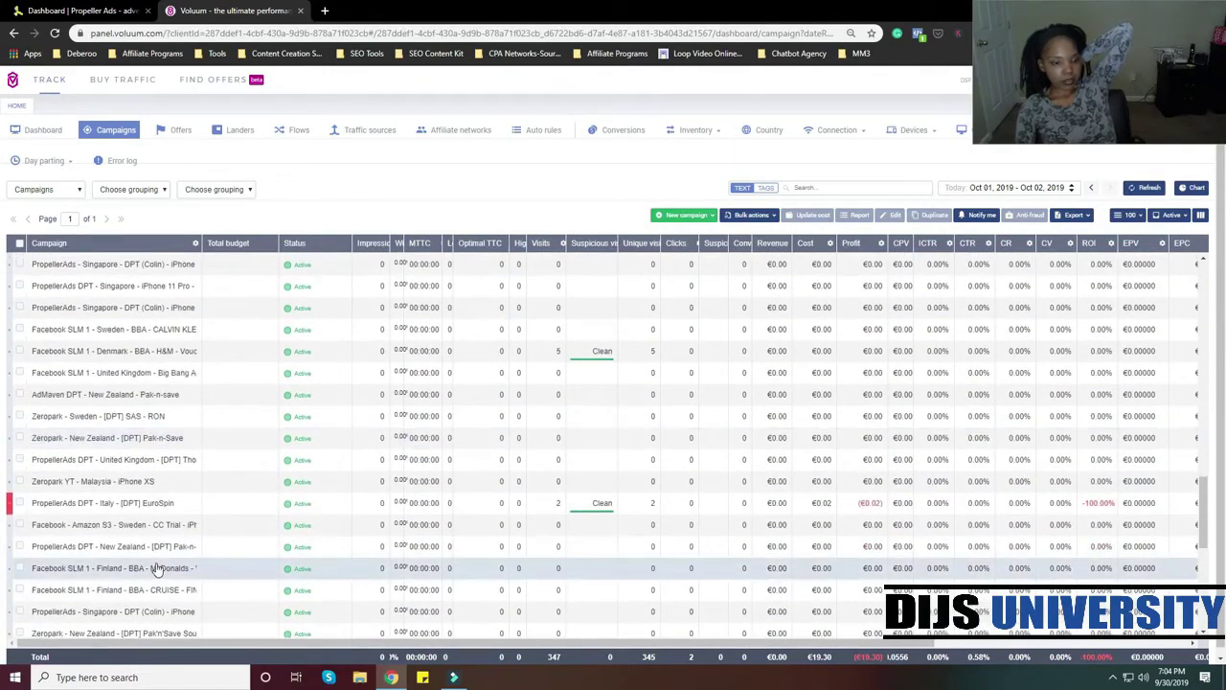
pyautogui.scroll(-5, 158, 568)
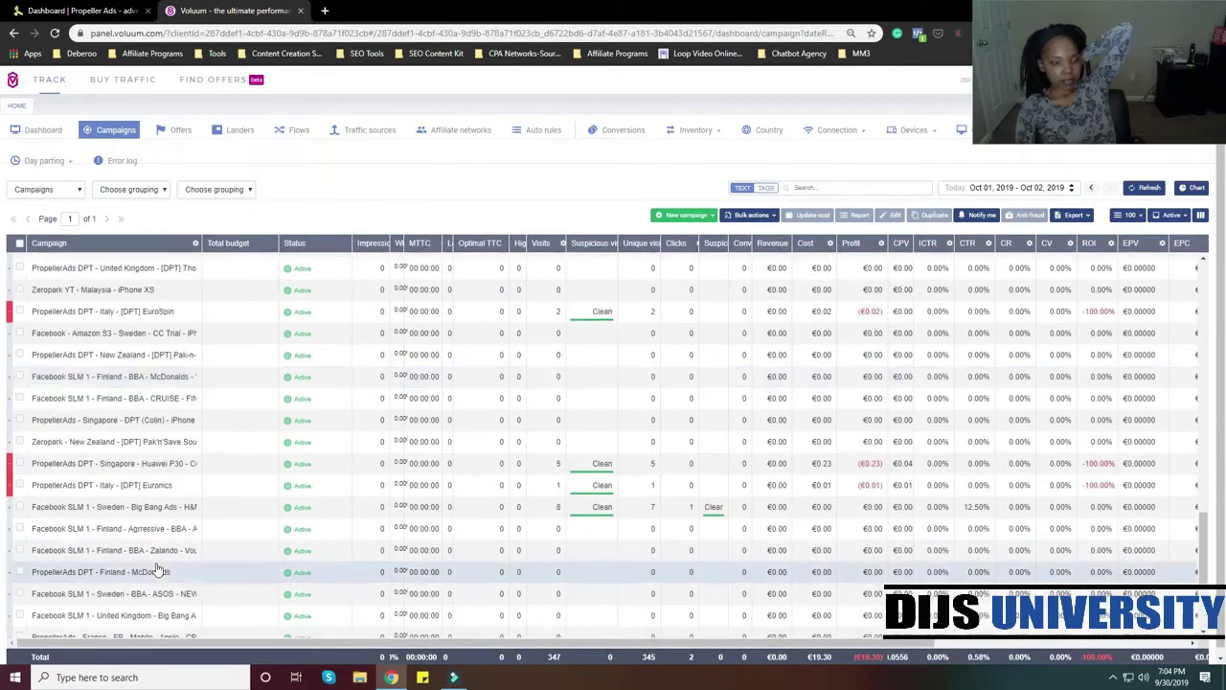
pyautogui.scroll(-3, 158, 568)
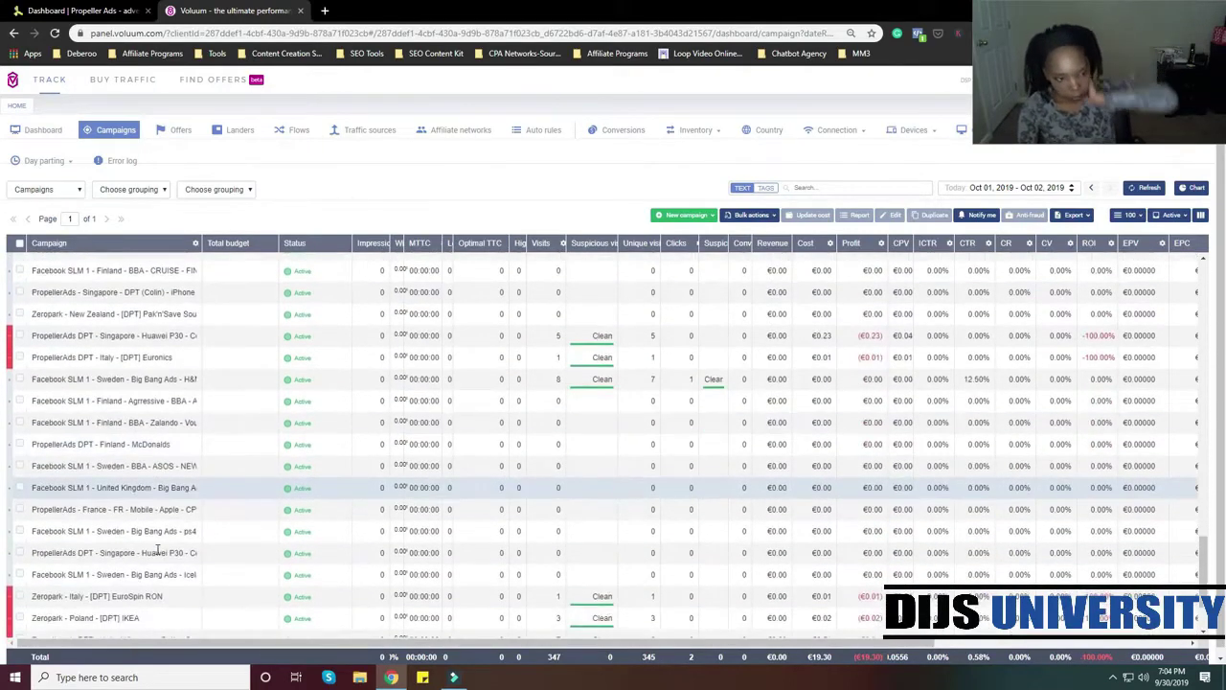
pyautogui.scroll(-3, 158, 561)
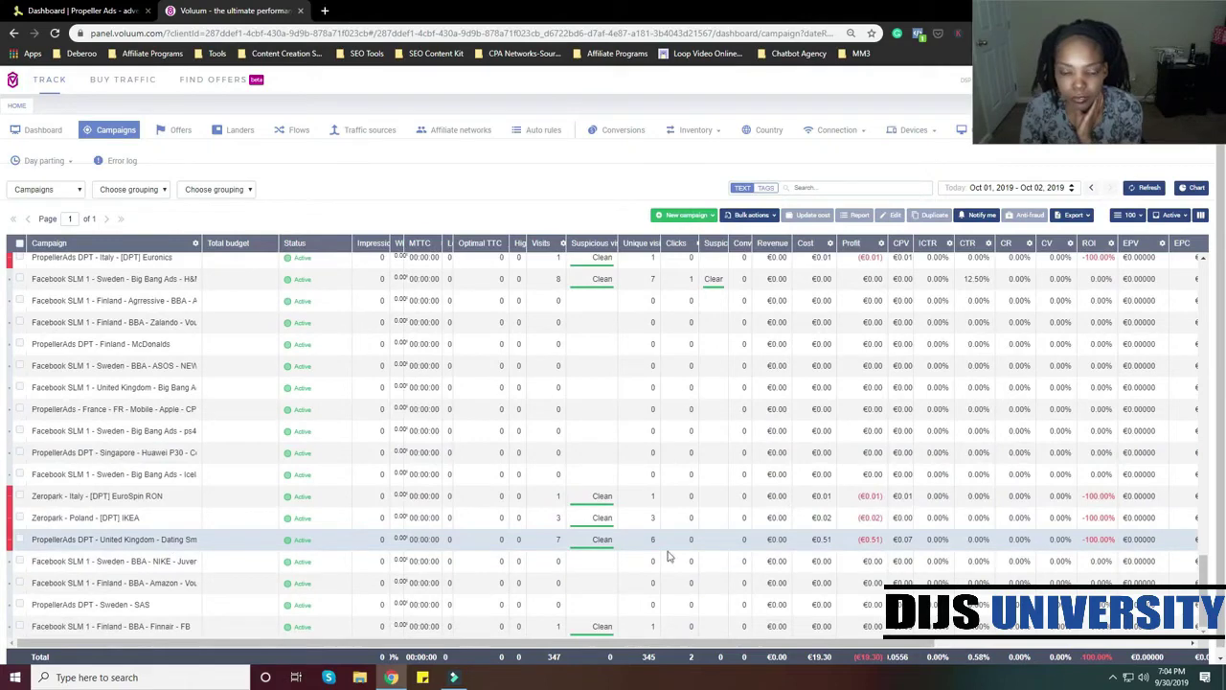
# Review the edit settings of the PropellerAds DPT - United Kingdom - Dating Smartlink-CPC-High campaign and close them without changes
pyautogui.click(187, 541)
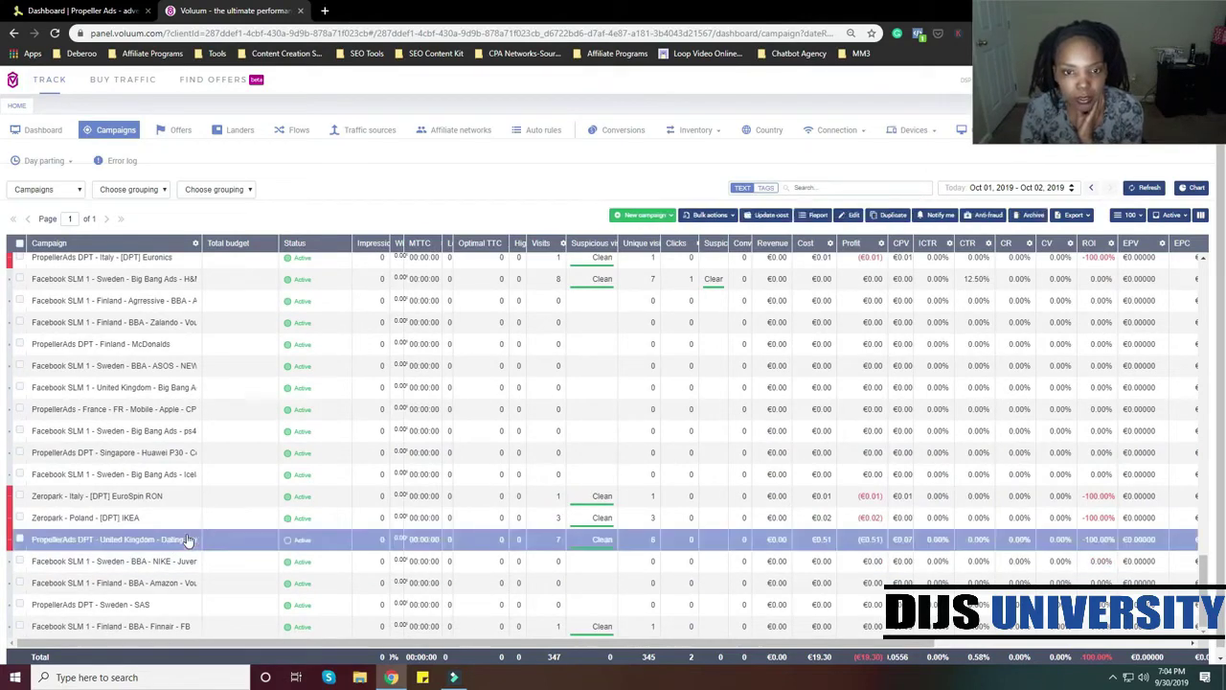
pyautogui.click(853, 215)
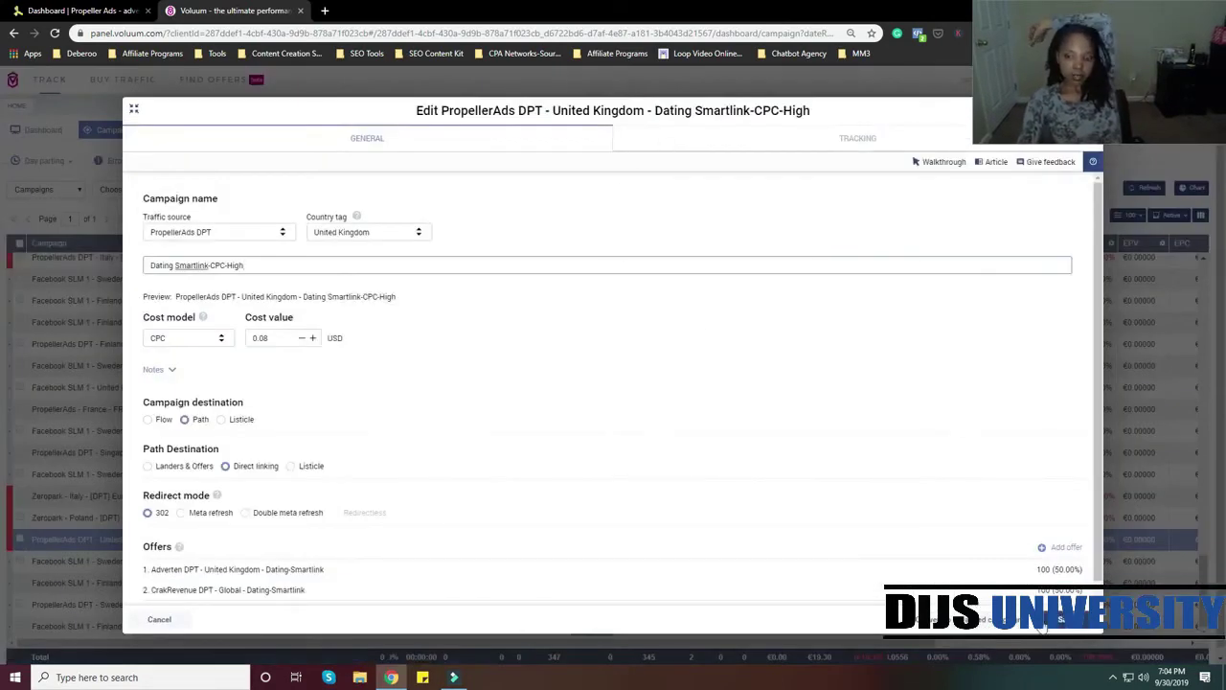
pyautogui.moveTo(695, 111); pyautogui.dragTo(871, 113)
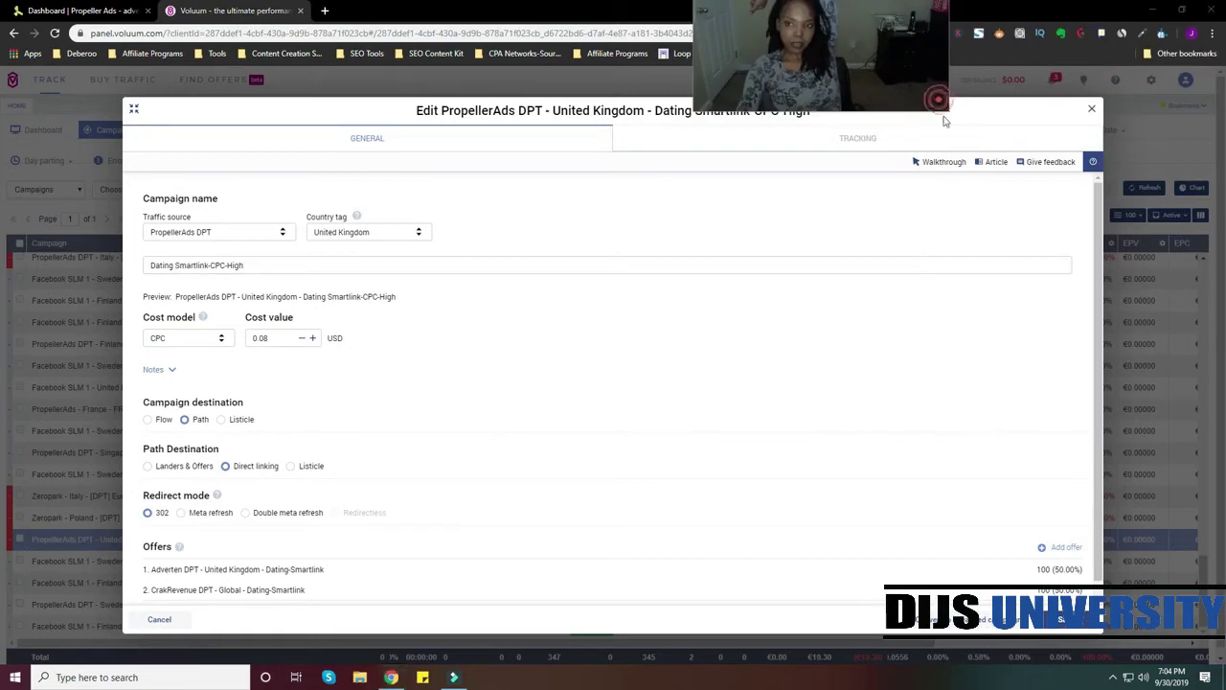
pyautogui.moveTo(947, 109); pyautogui.dragTo(853, 79)
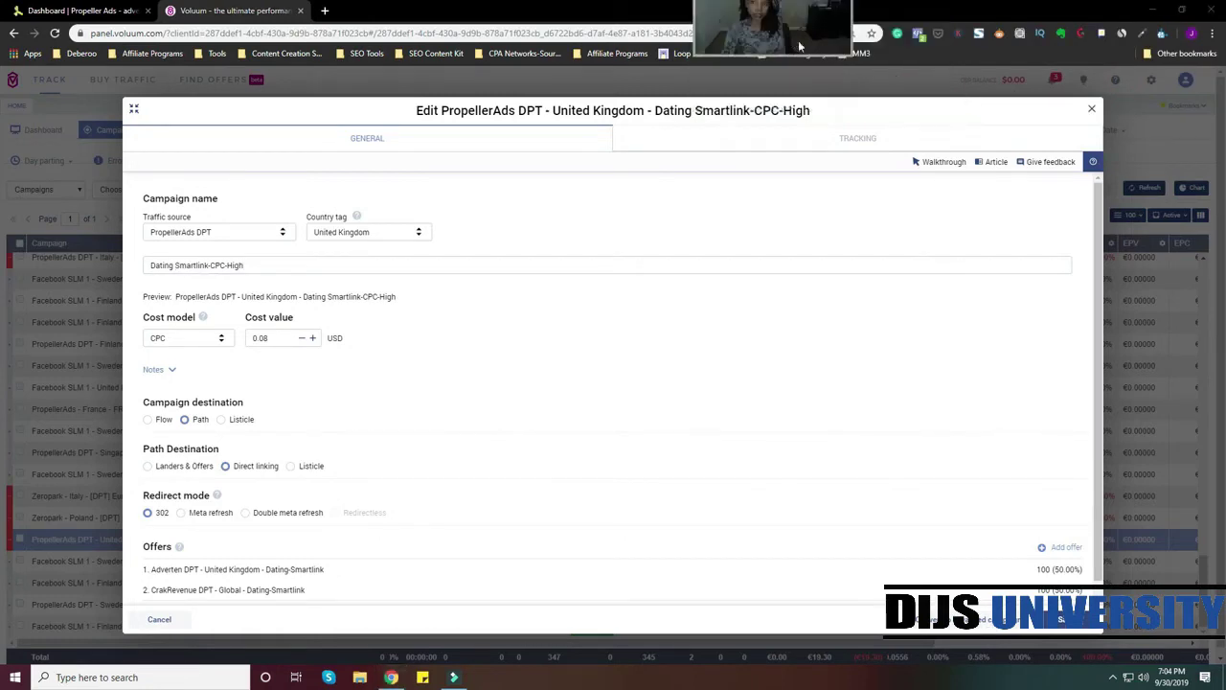
pyautogui.moveTo(798, 42); pyautogui.dragTo(1181, 73)
pyautogui.click(1092, 112)
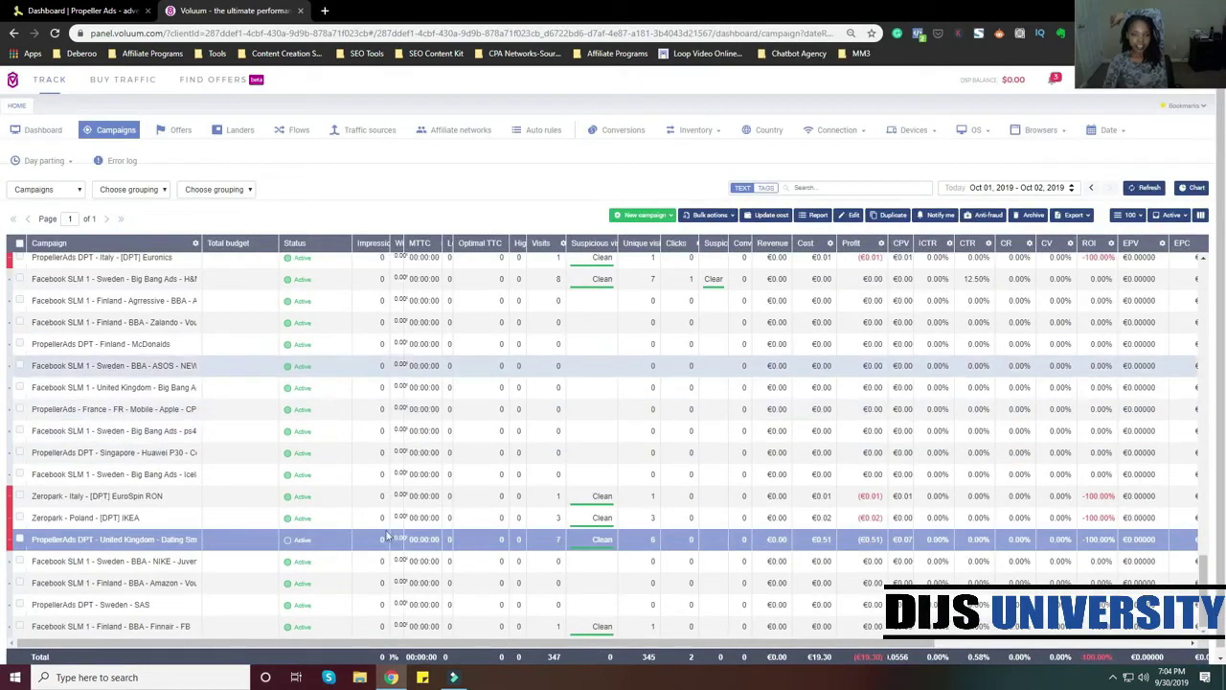
# Open the offers report for the selected dating smartlink campaign and set its date range to yesterday
pyautogui.click(810, 211)
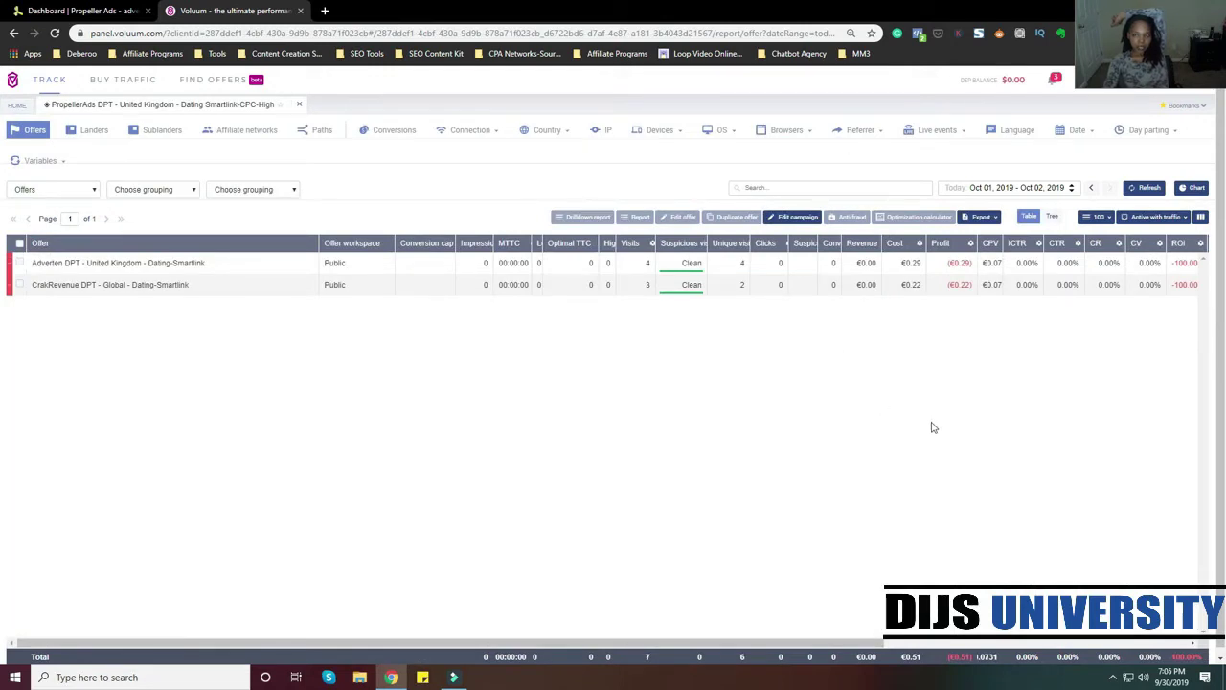
pyautogui.click(1093, 189)
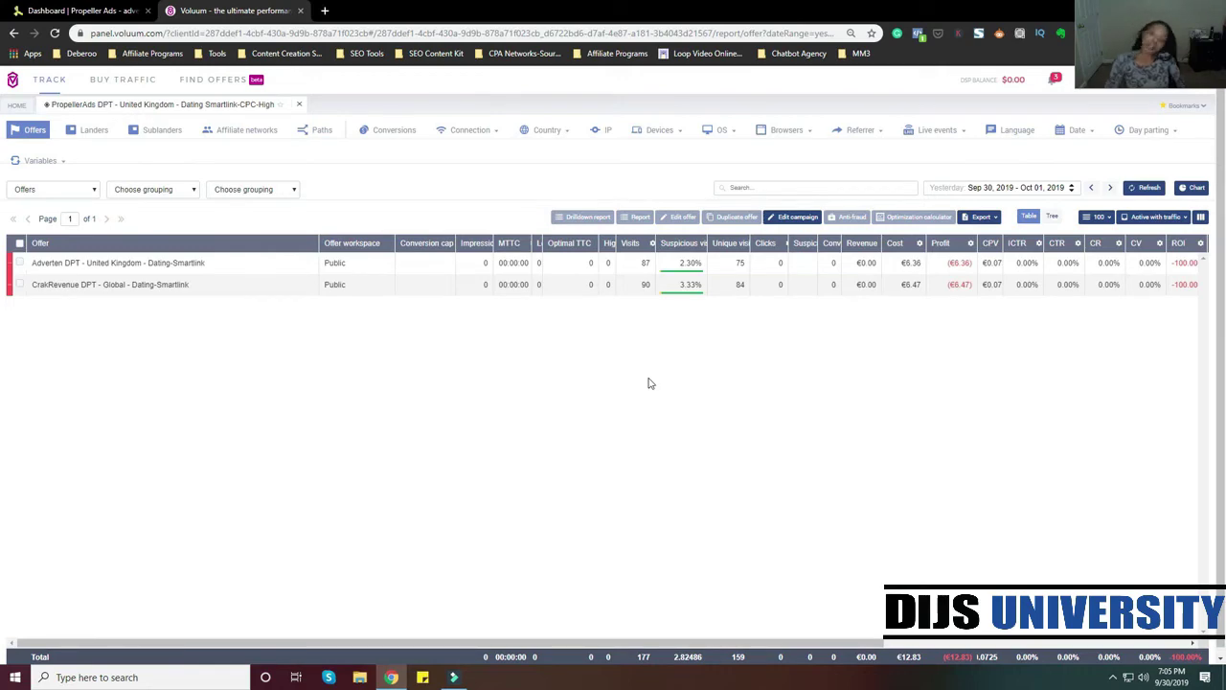
# Return to PropellerAds and open the list of all campaigns
pyautogui.click(86, 10)
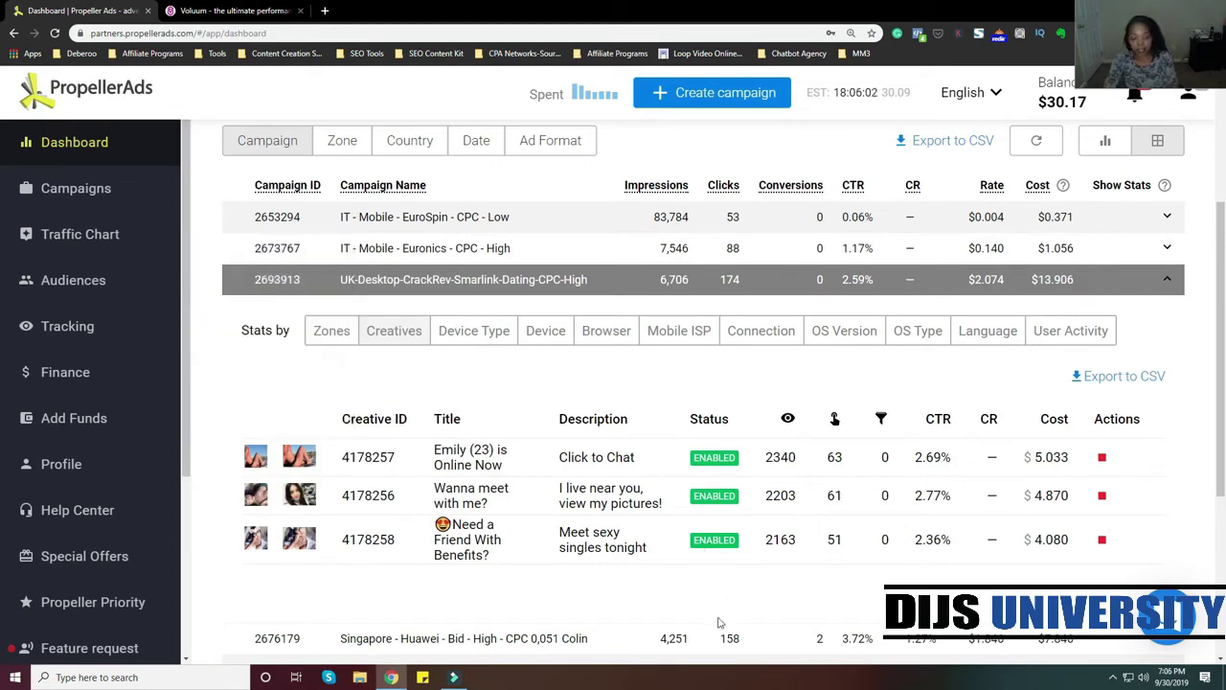
pyautogui.scroll(3, 430, 395)
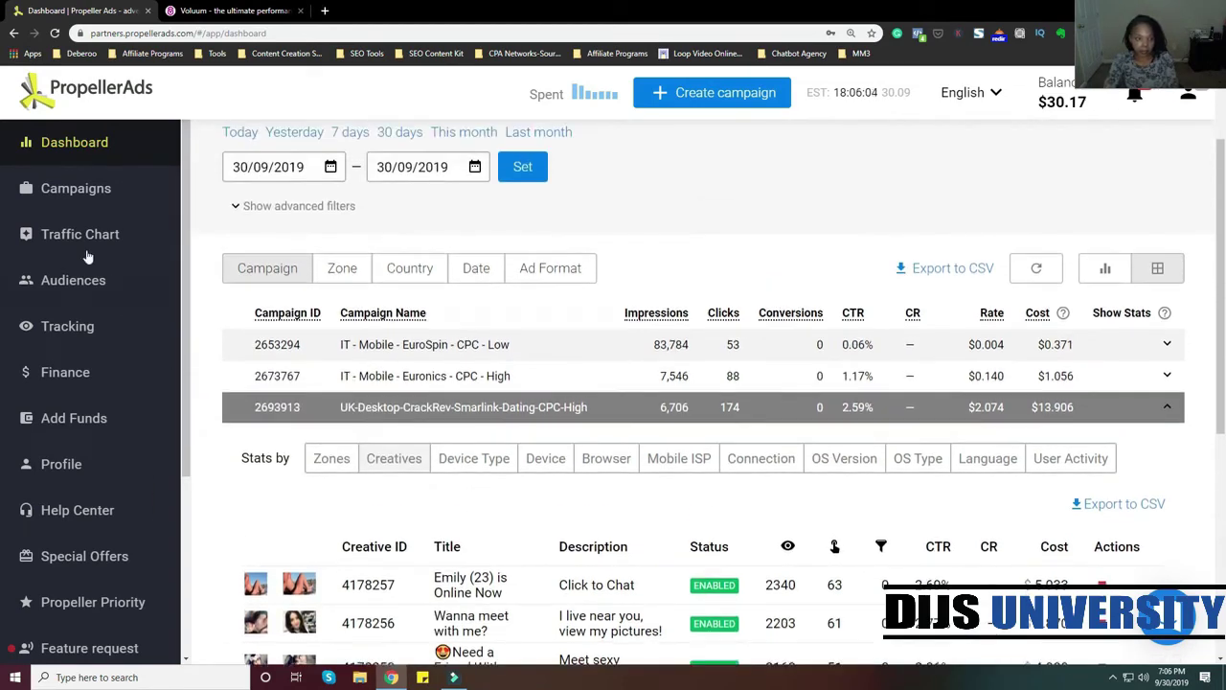
pyautogui.click(134, 198)
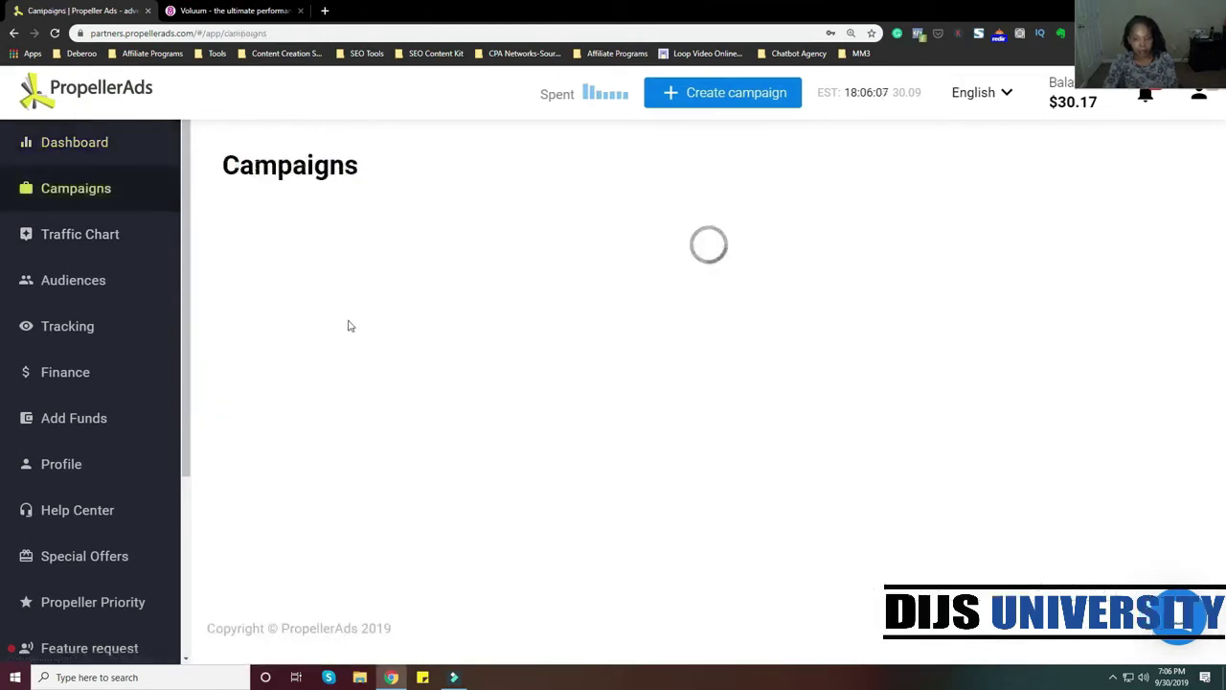